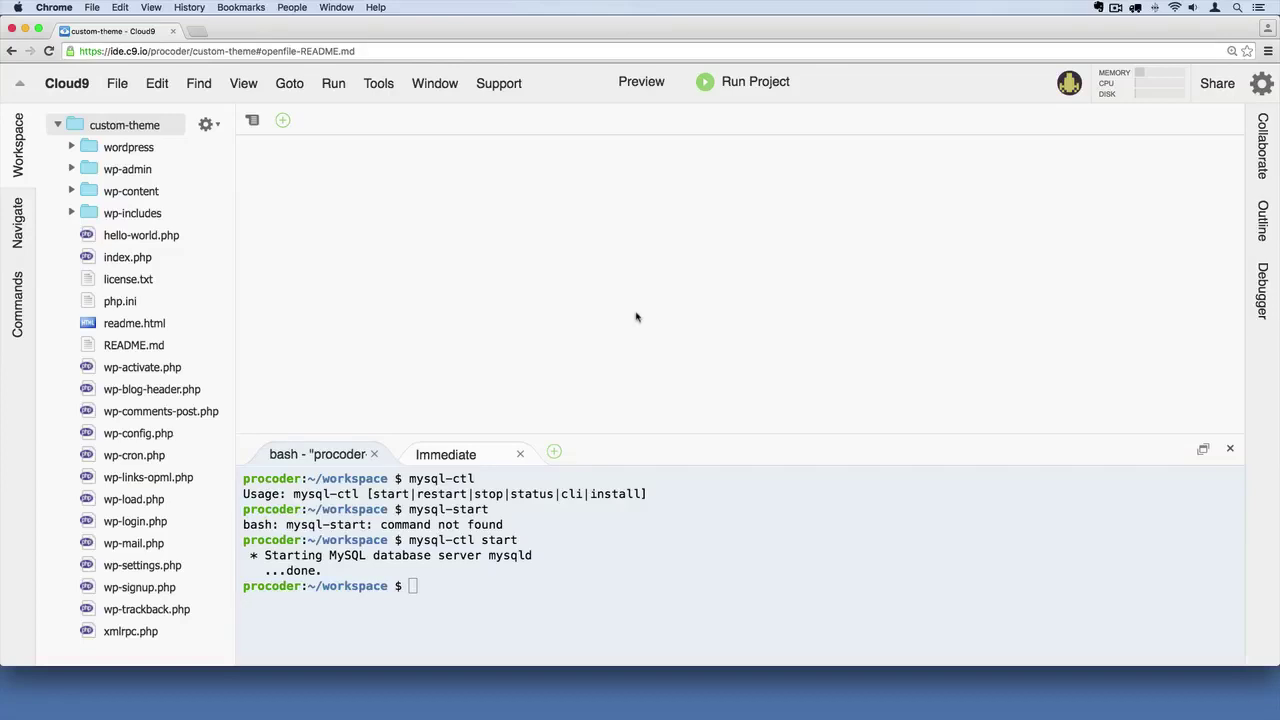
Run clear in the Cloud9 bash terminal to leave only a fresh prompt
{"action": "left_click", "coordinate": [508, 594]}
{"action": "type", "text": "clear"}
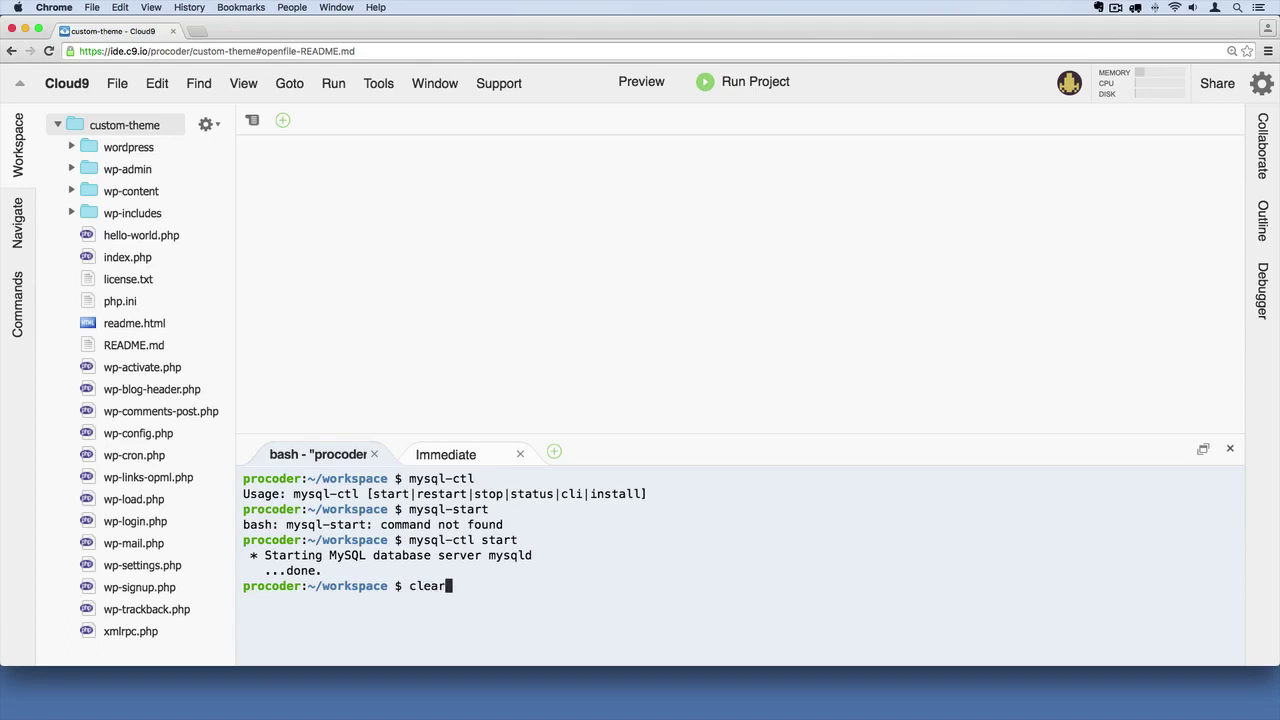
{"action": "key", "text": "Return"}
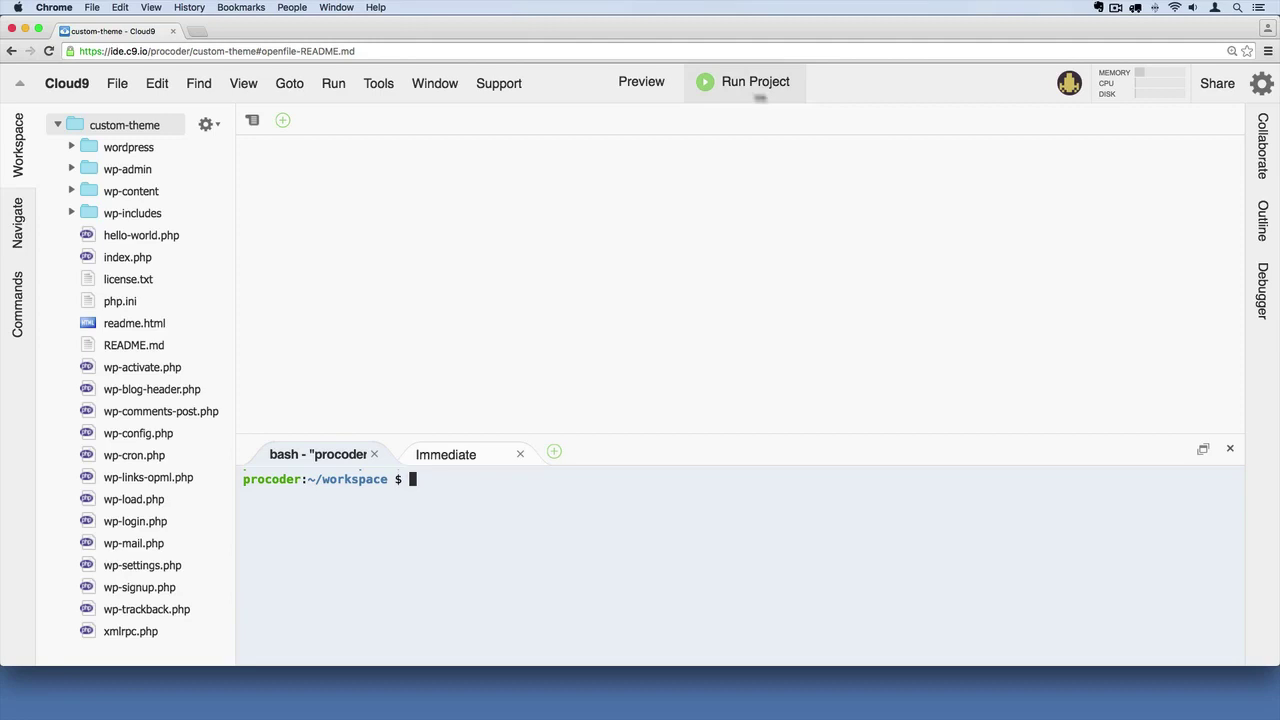
Run the WordPress project on Apache and bring up the options for its served c9users.io URL
{"action": "left_click", "coordinate": [712, 88]}
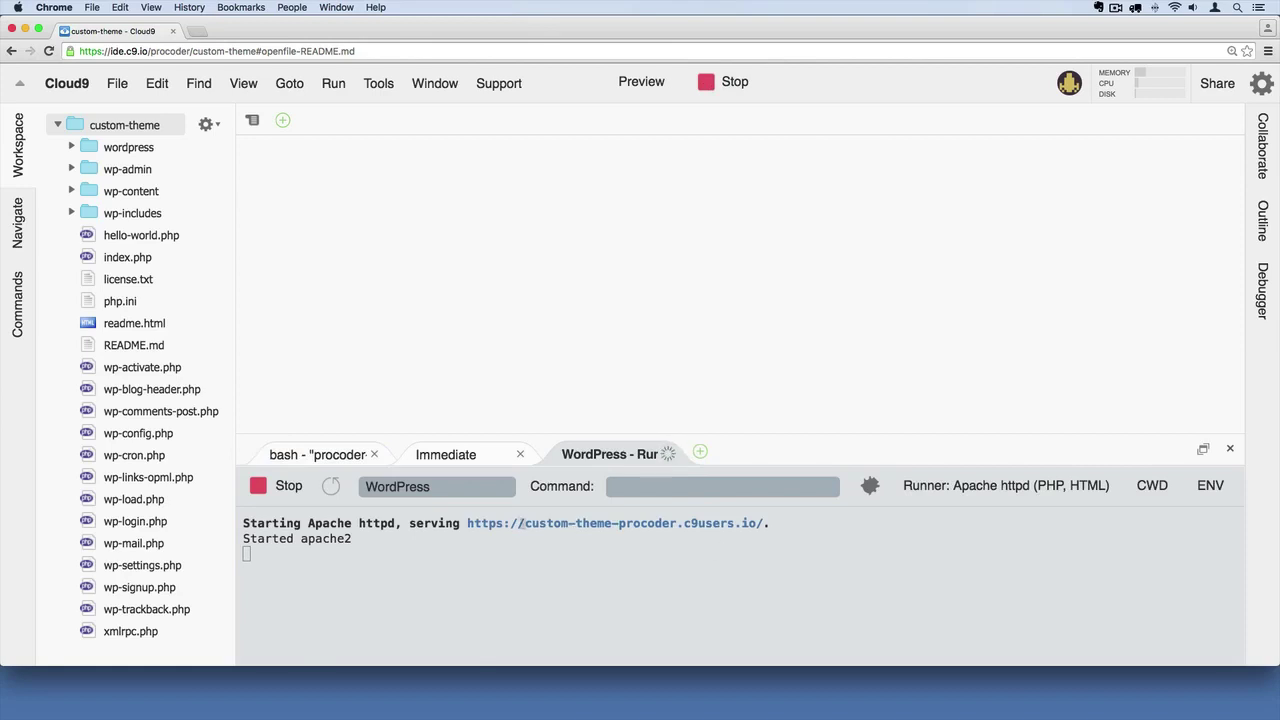
{"action": "left_click", "coordinate": [594, 527]}
{"action": "left_click", "coordinate": [596, 527]}
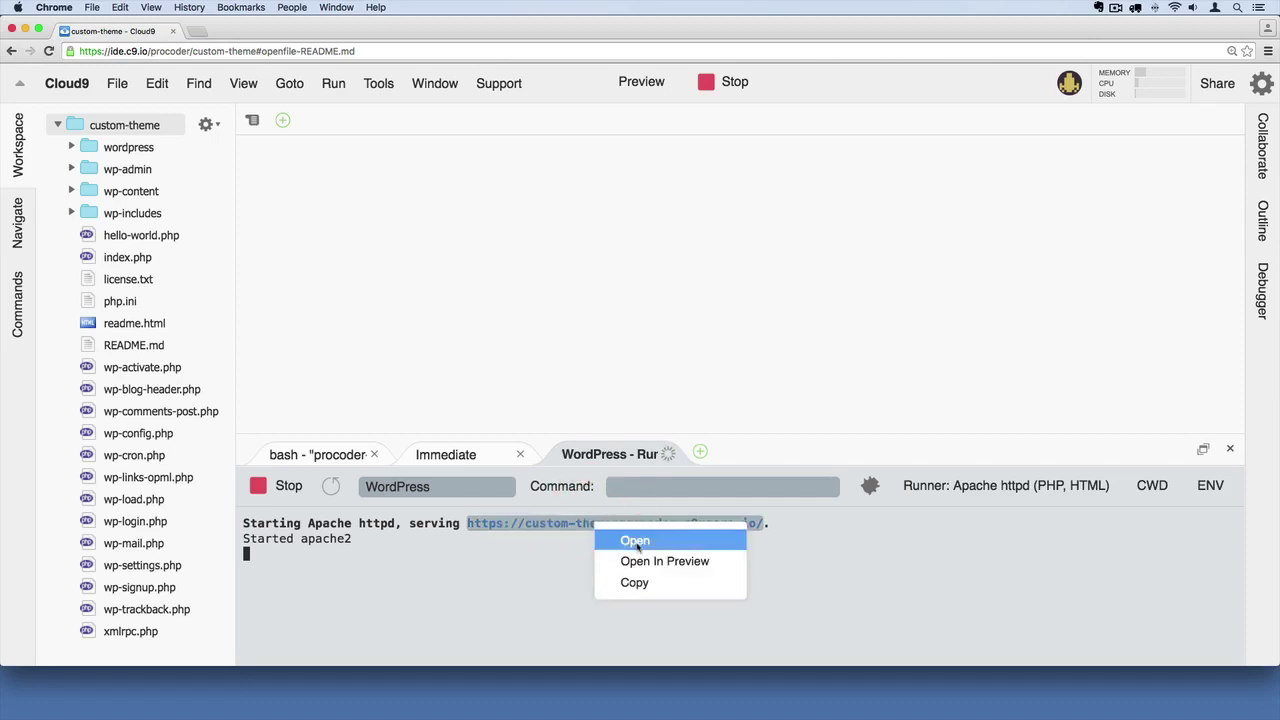
Open the served site in a new tab and append /wp-admin to the URL to reach the Dashboard
{"action": "left_click", "coordinate": [636, 541]}
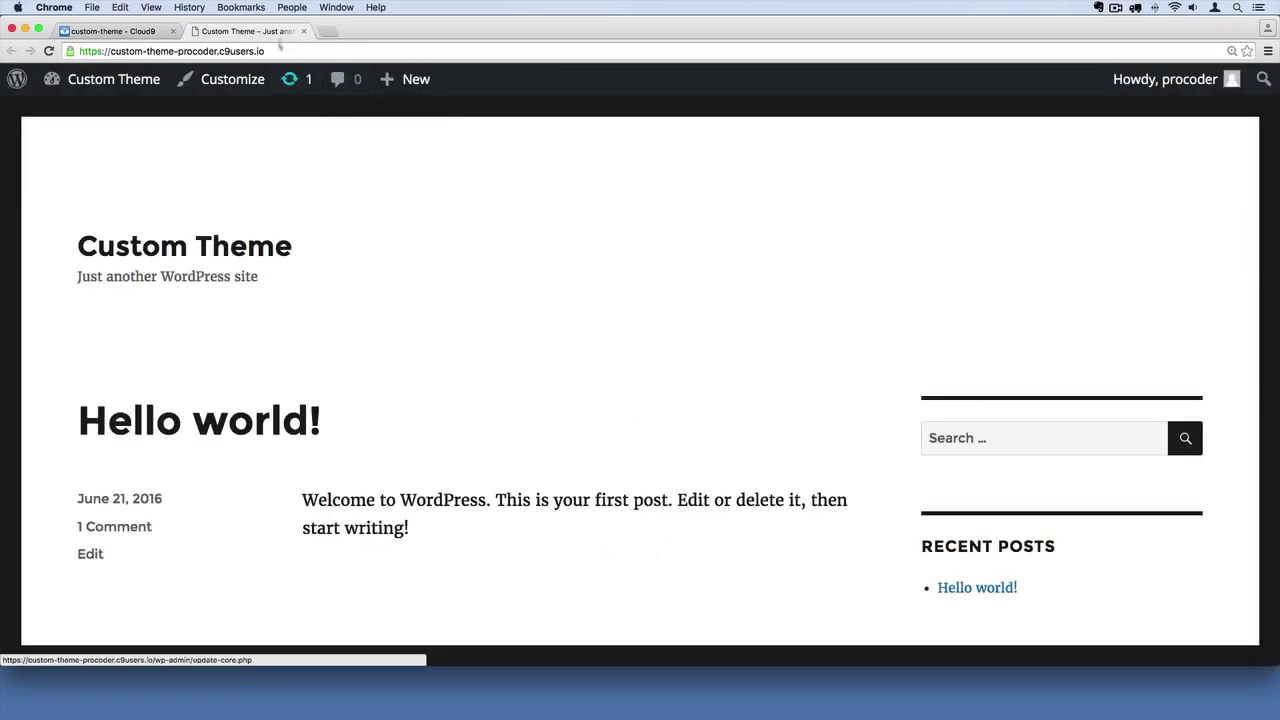
{"action": "left_click", "coordinate": [291, 52]}
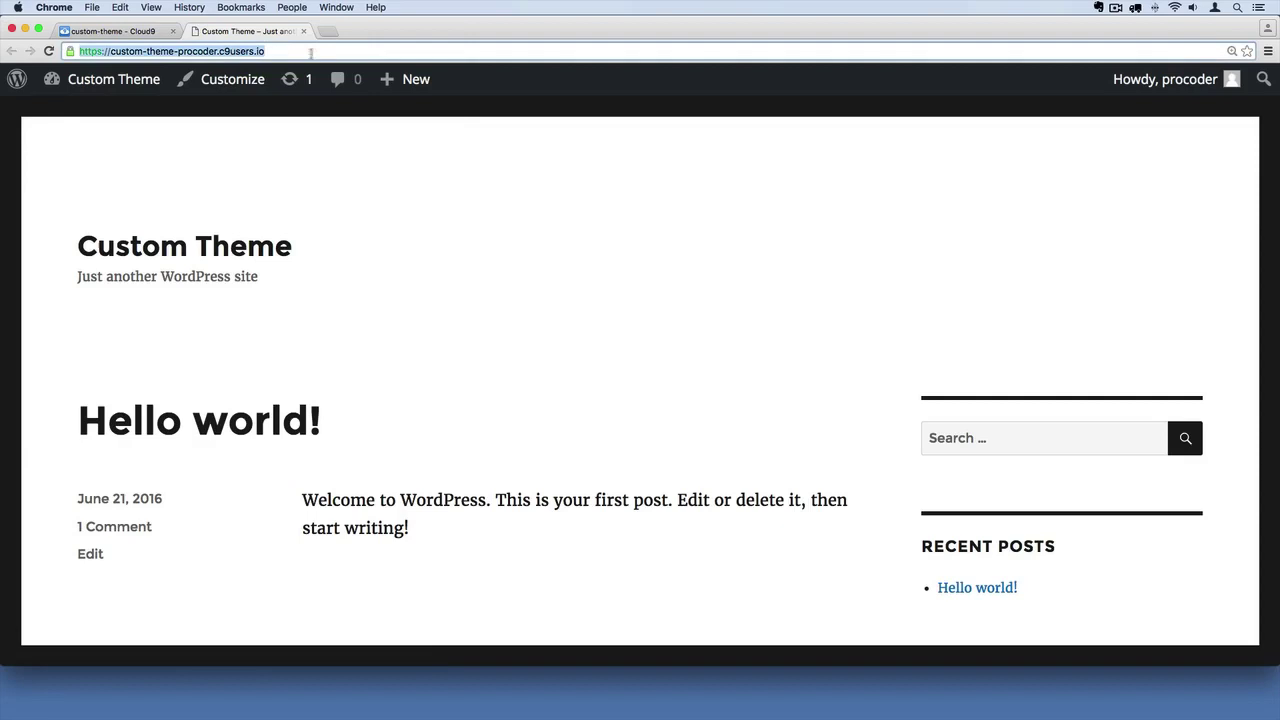
{"action": "left_click", "coordinate": [310, 52]}
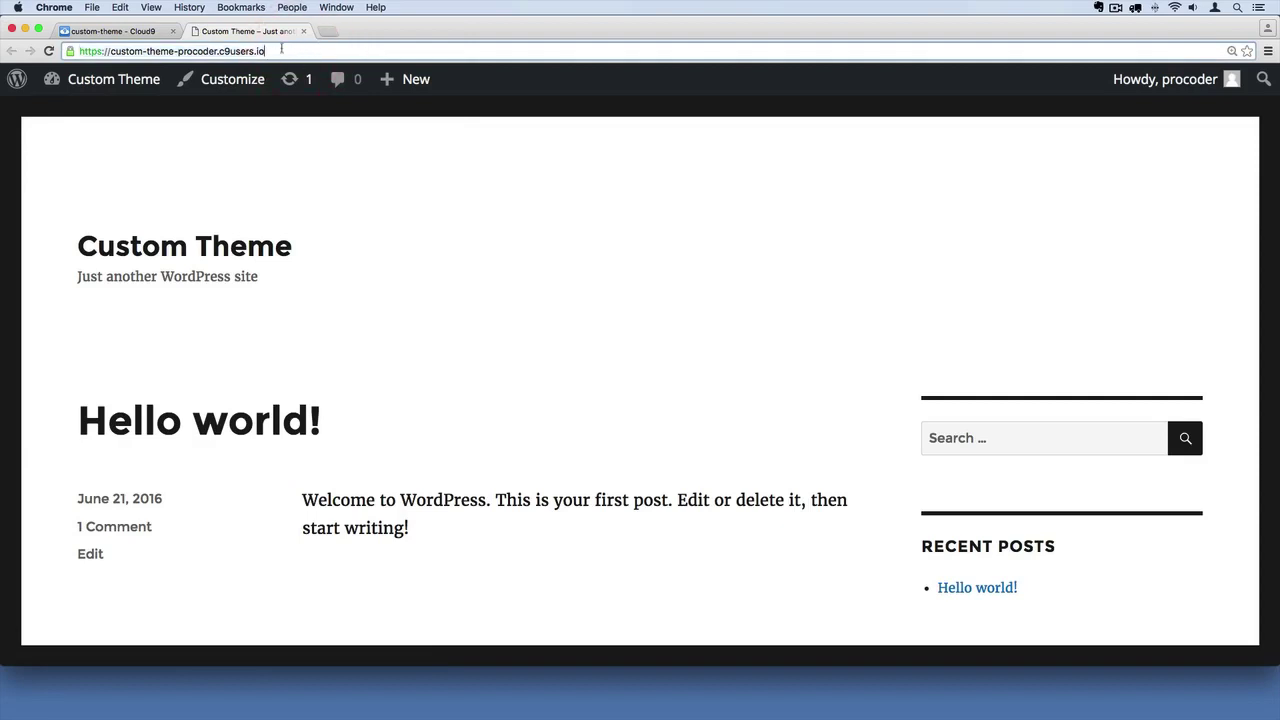
{"action": "mouse_move", "coordinate": [115, 86]}
{"action": "left_click", "coordinate": [303, 51]}
{"action": "type", "text": "/"}
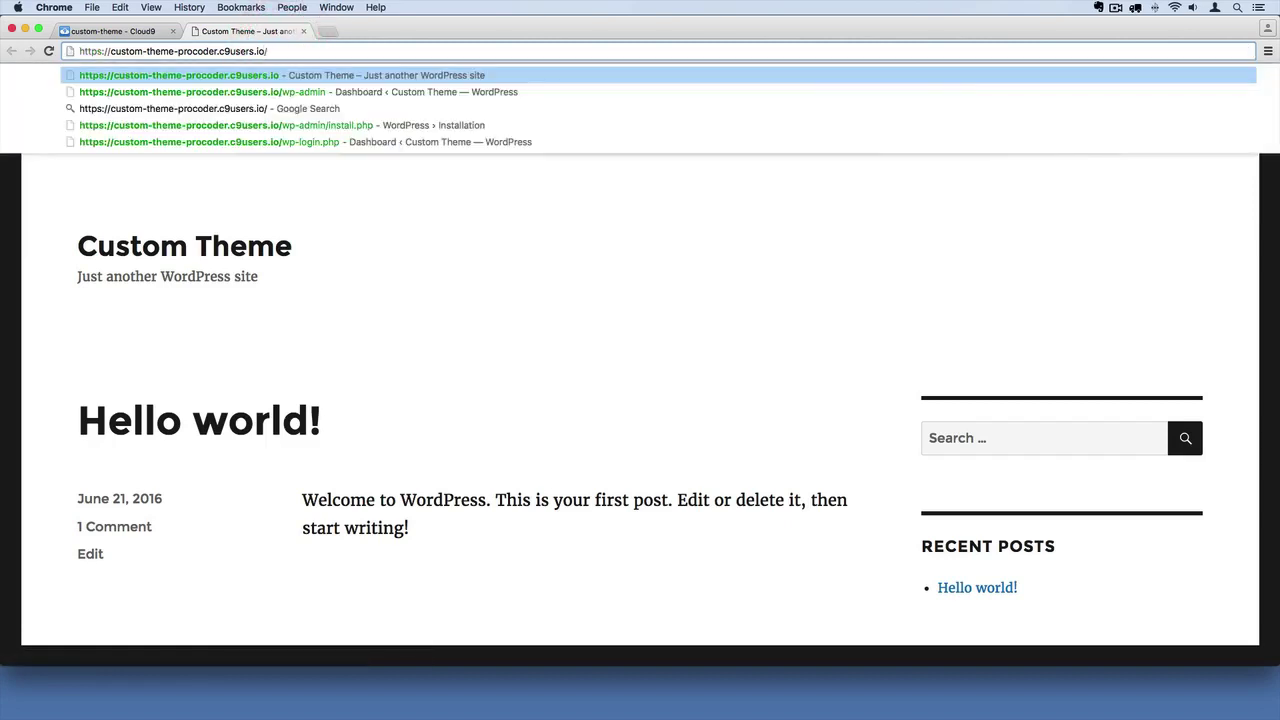
{"action": "type", "text": "wp-admin"}
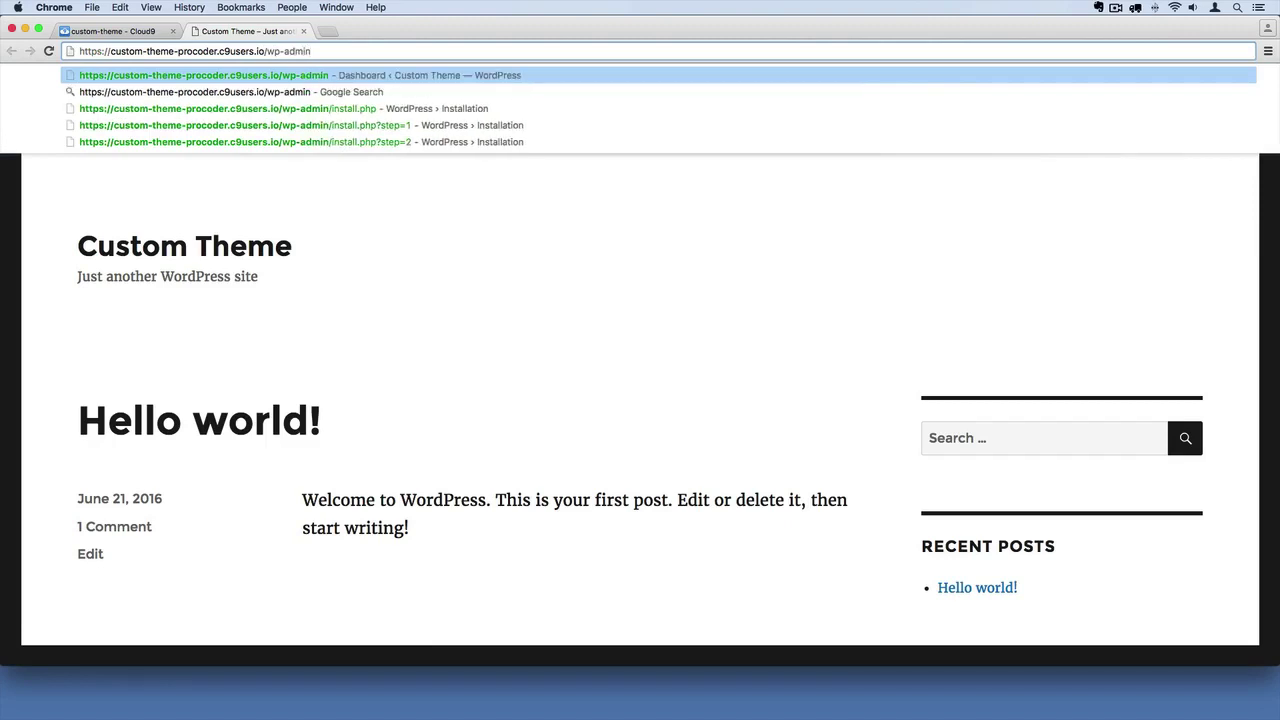
{"action": "key", "text": "Return"}
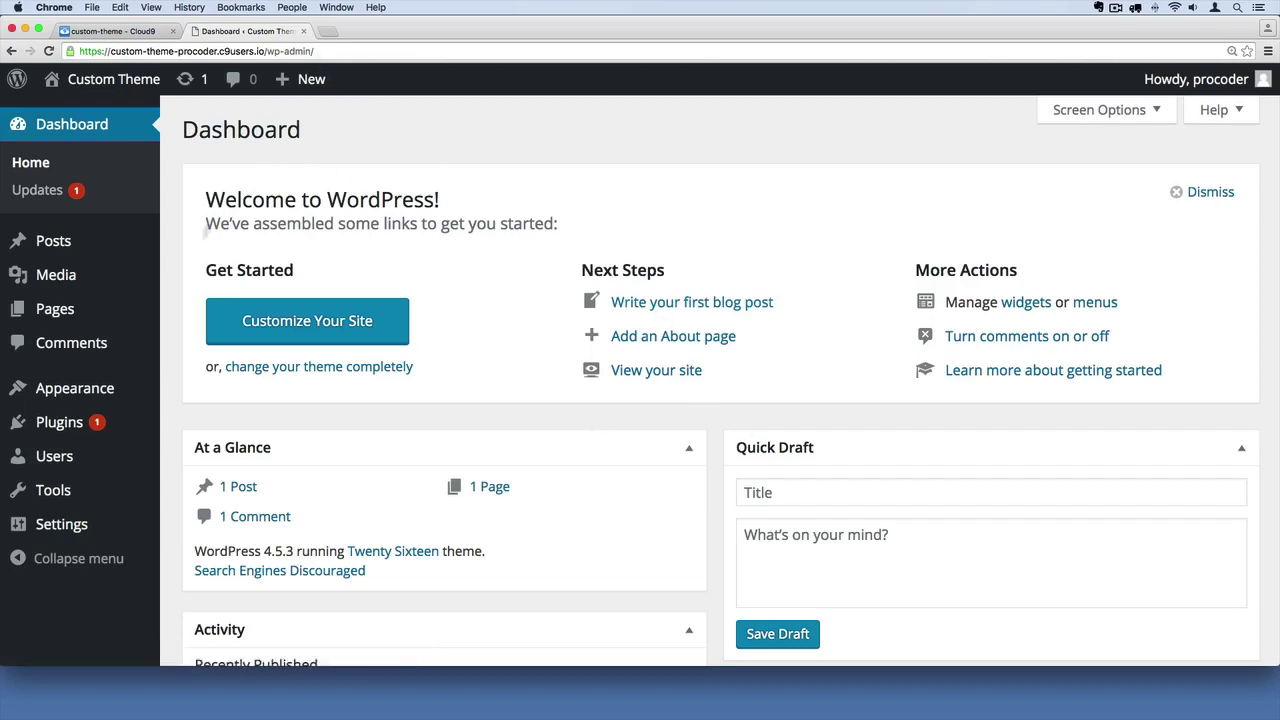
Go to Appearance > Themes and open the site's front page in a separate tab
{"action": "mouse_move", "coordinate": [77, 397]}
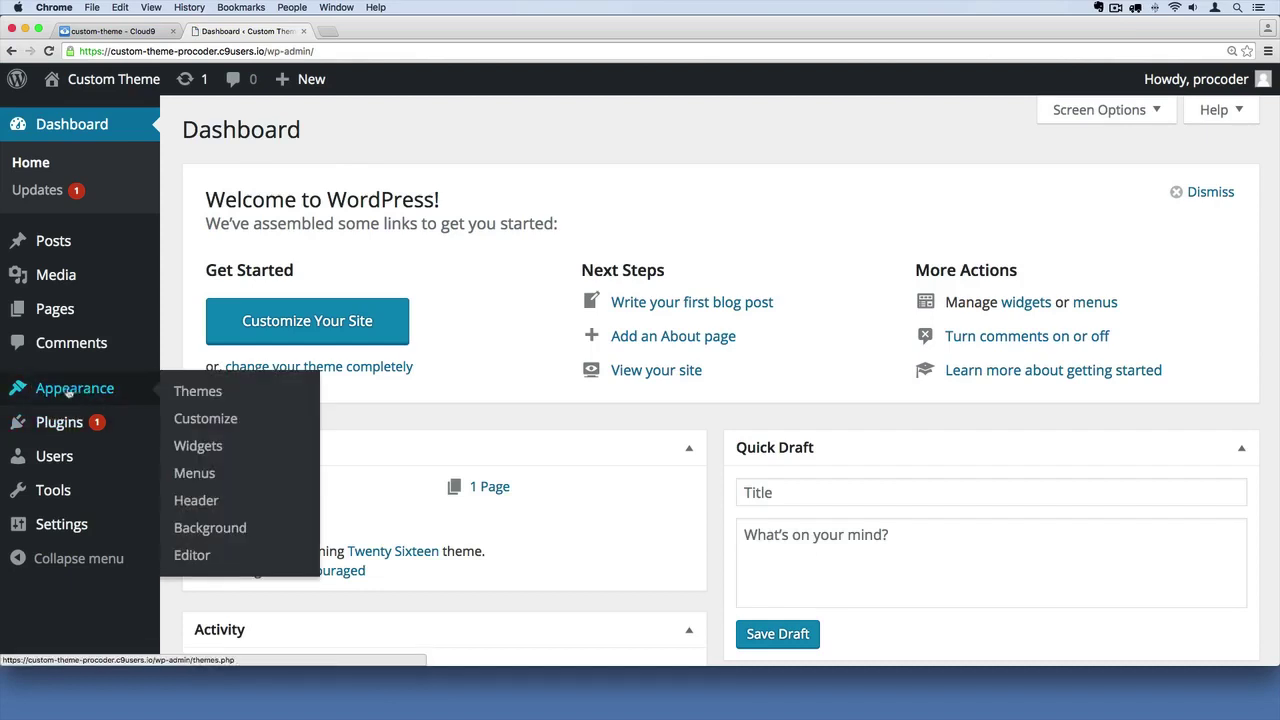
{"action": "left_click", "coordinate": [60, 393]}
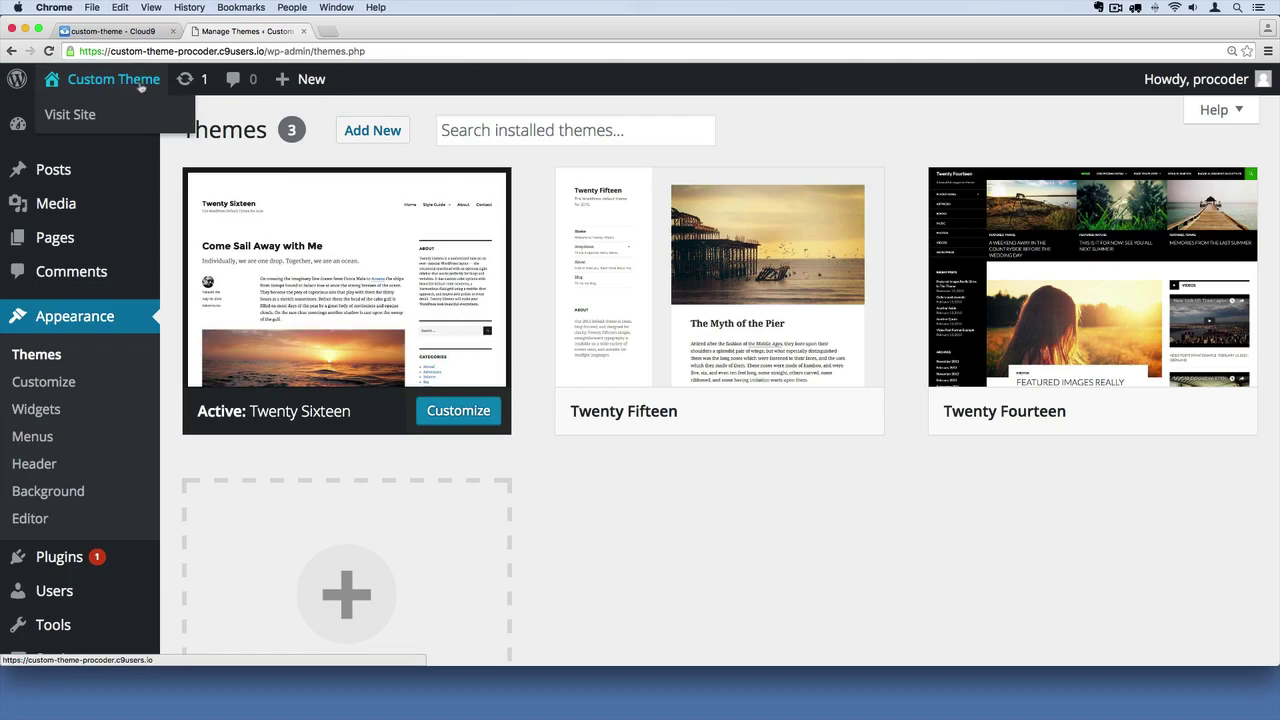
{"action": "right_click", "coordinate": [116, 82]}
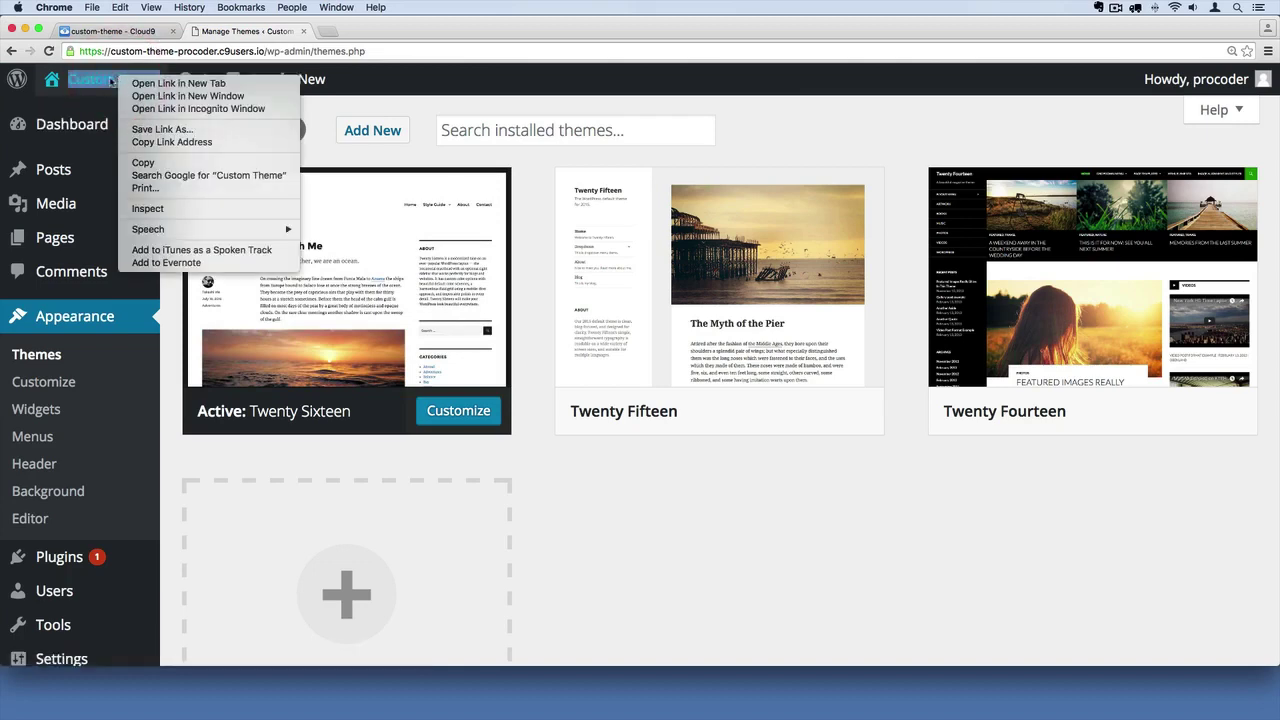
{"action": "left_click", "coordinate": [182, 84]}
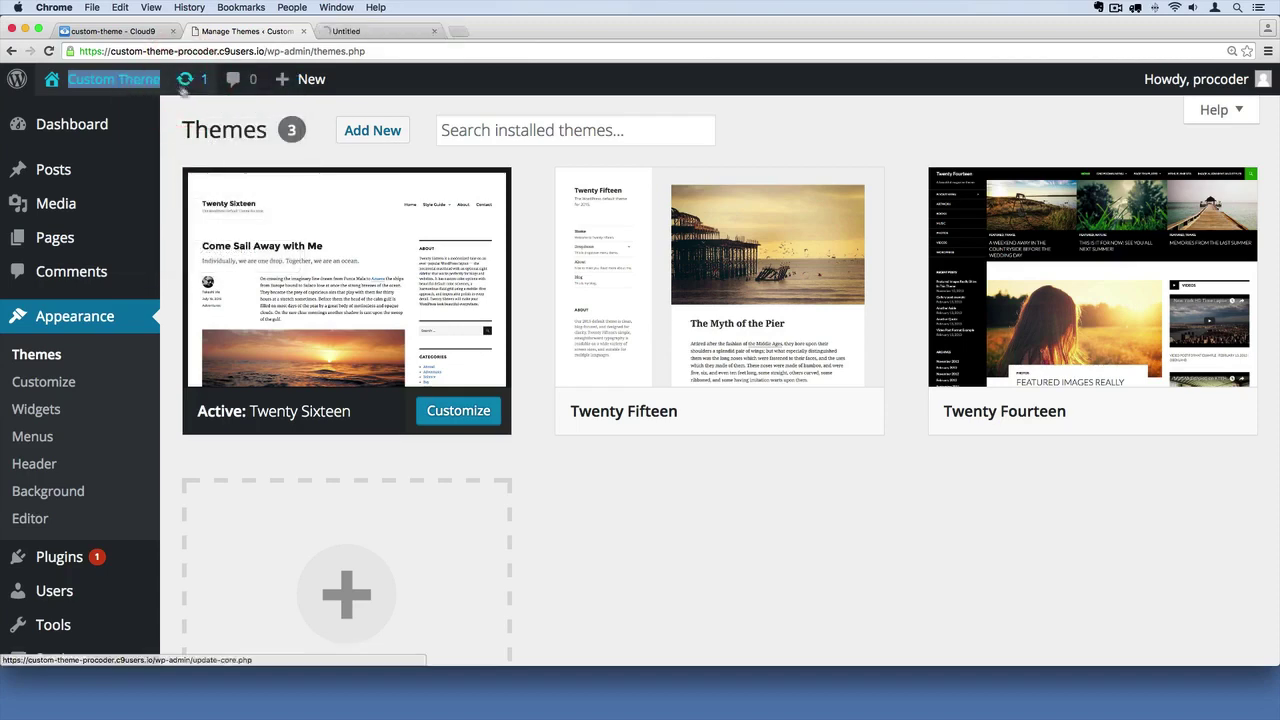
{"action": "left_click", "coordinate": [375, 31]}
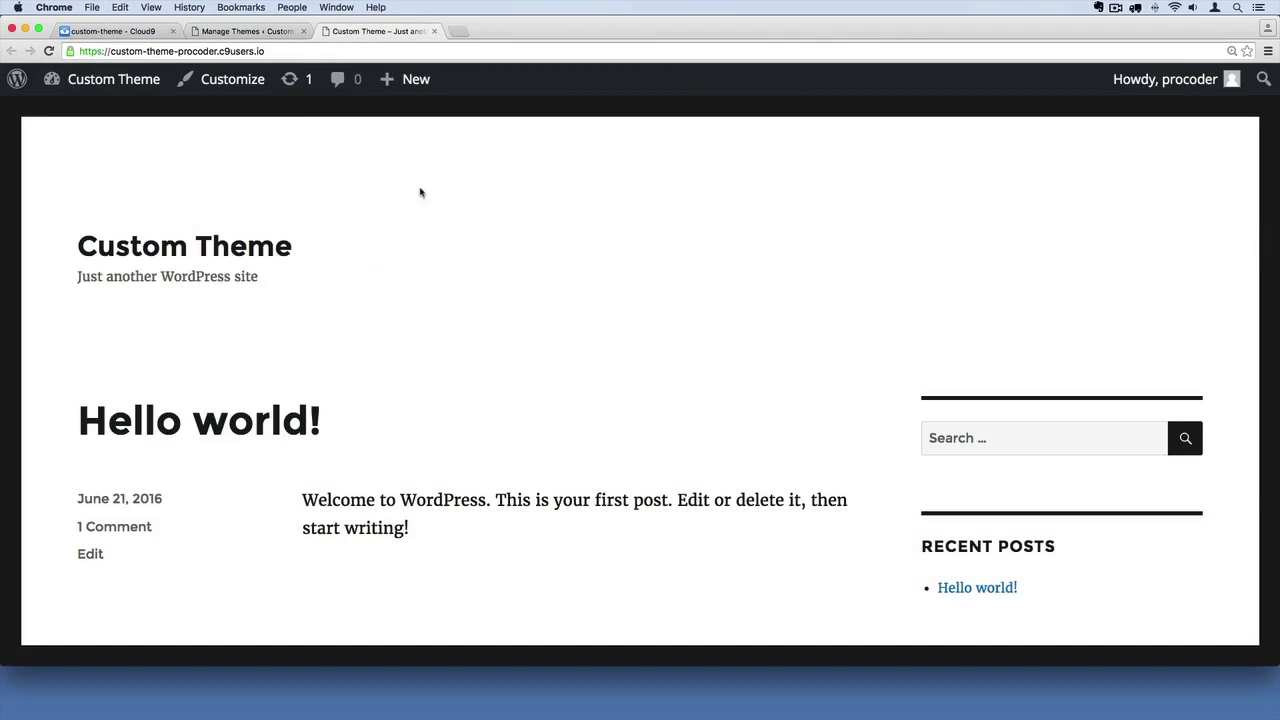
{"action": "left_click", "coordinate": [237, 31]}
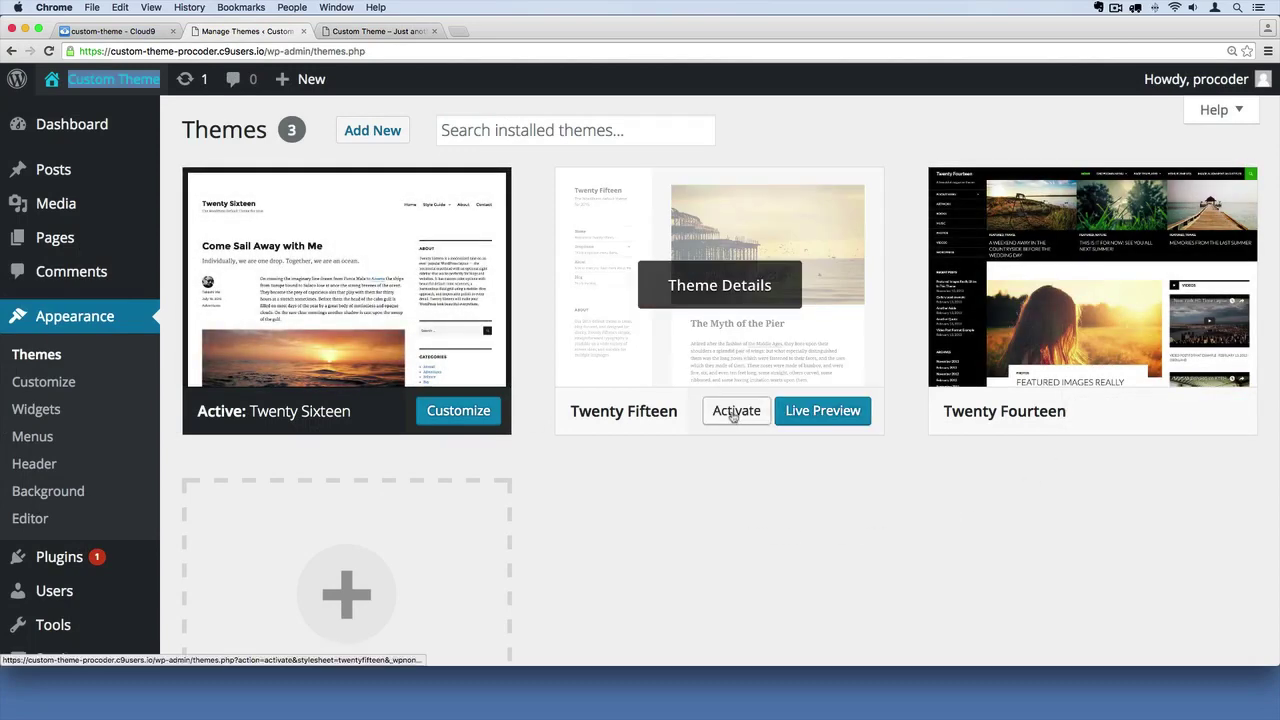
Activate Twenty Fifteen and reload the front page tab to view its new layout
{"action": "left_click", "coordinate": [733, 412]}
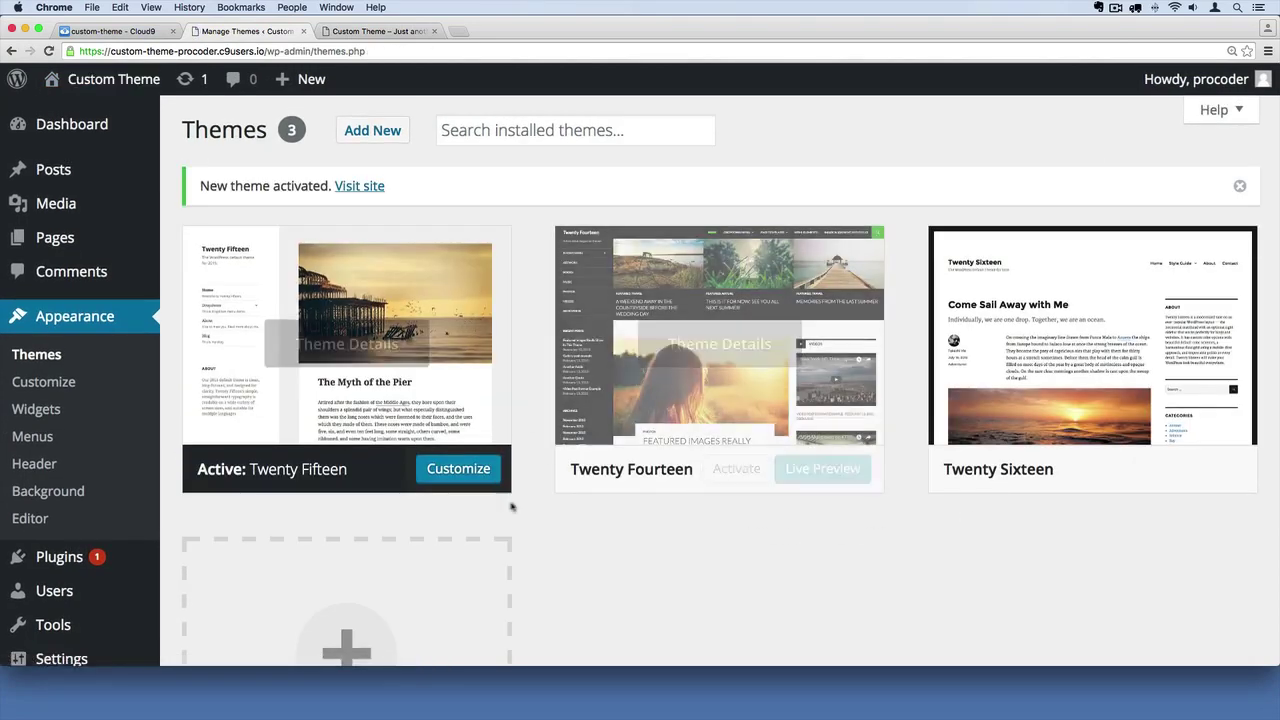
{"action": "left_click", "coordinate": [385, 32]}
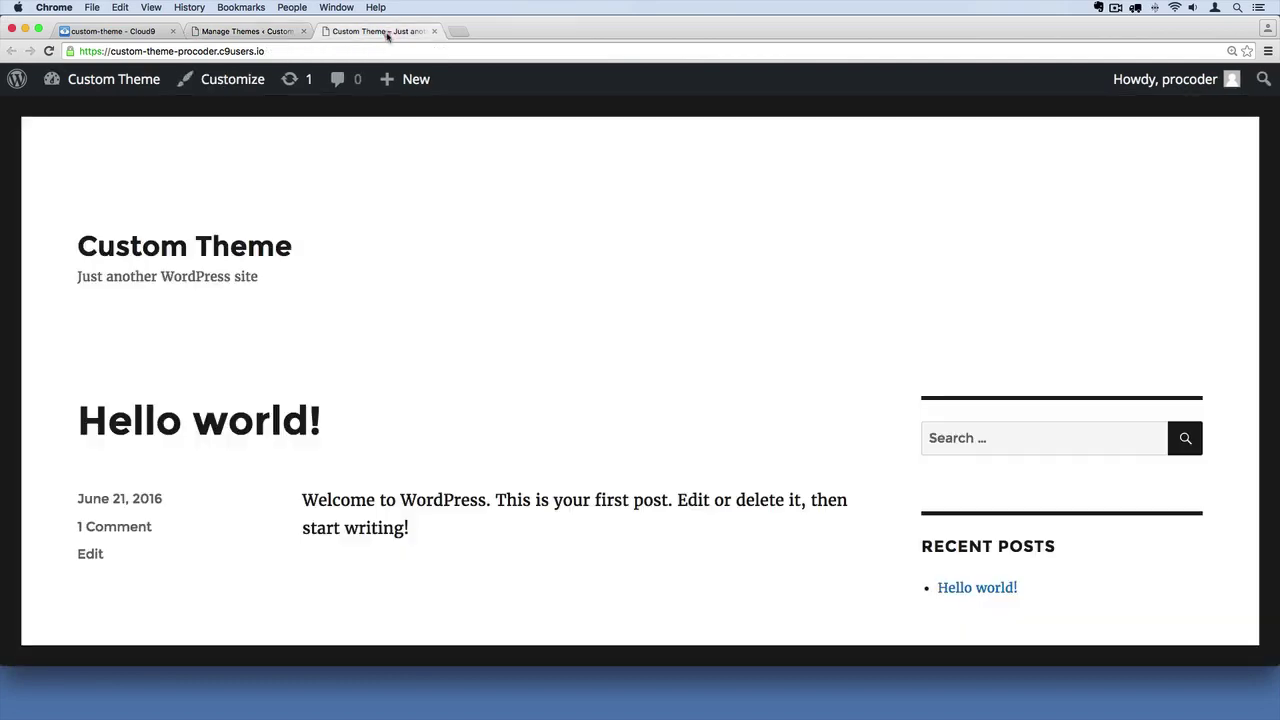
{"action": "left_click", "coordinate": [48, 51]}
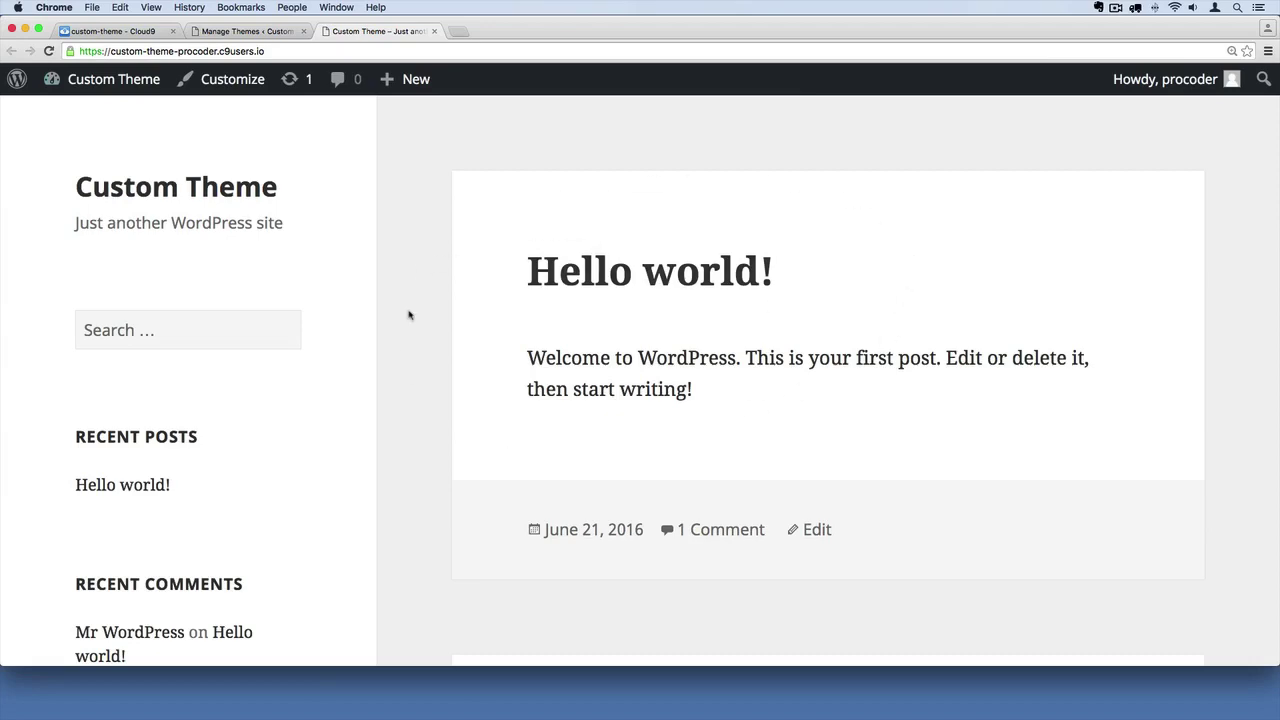
{"action": "scroll", "coordinate": [389, 420], "scroll_direction": "down", "scroll_amount": 5}
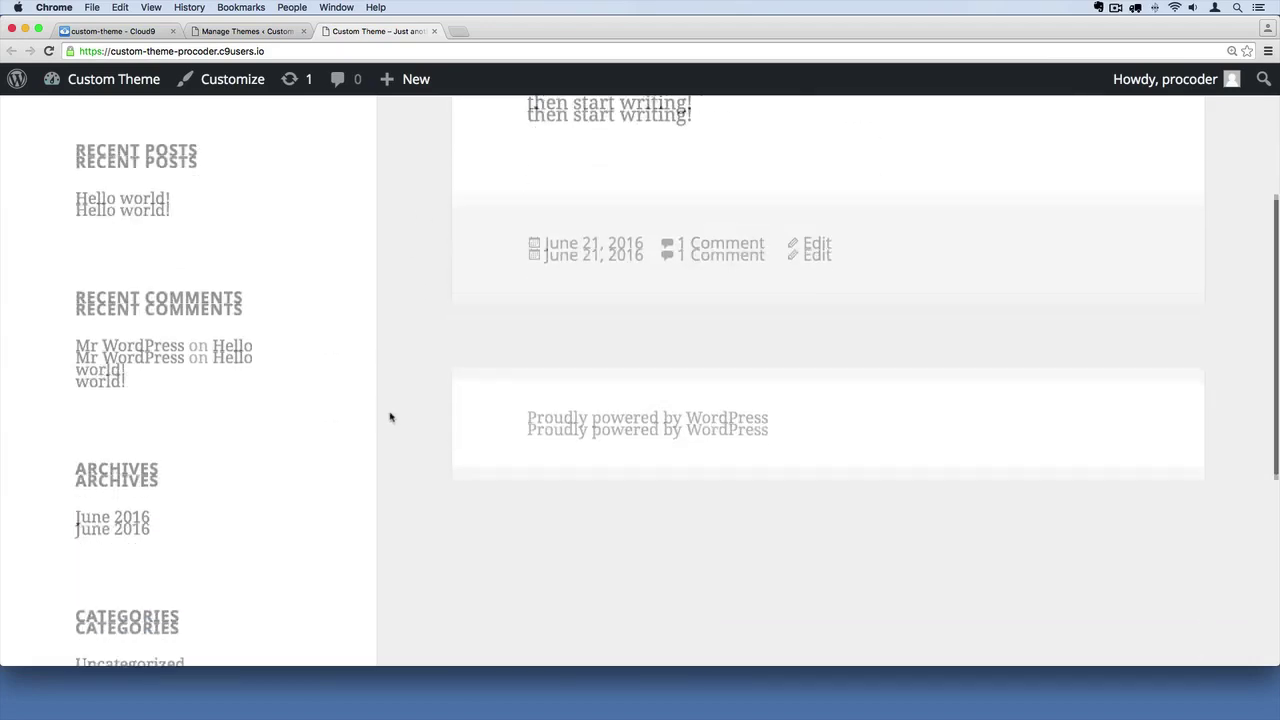
{"action": "scroll", "coordinate": [392, 400], "scroll_direction": "up", "scroll_amount": 5}
{"action": "left_click", "coordinate": [245, 31]}
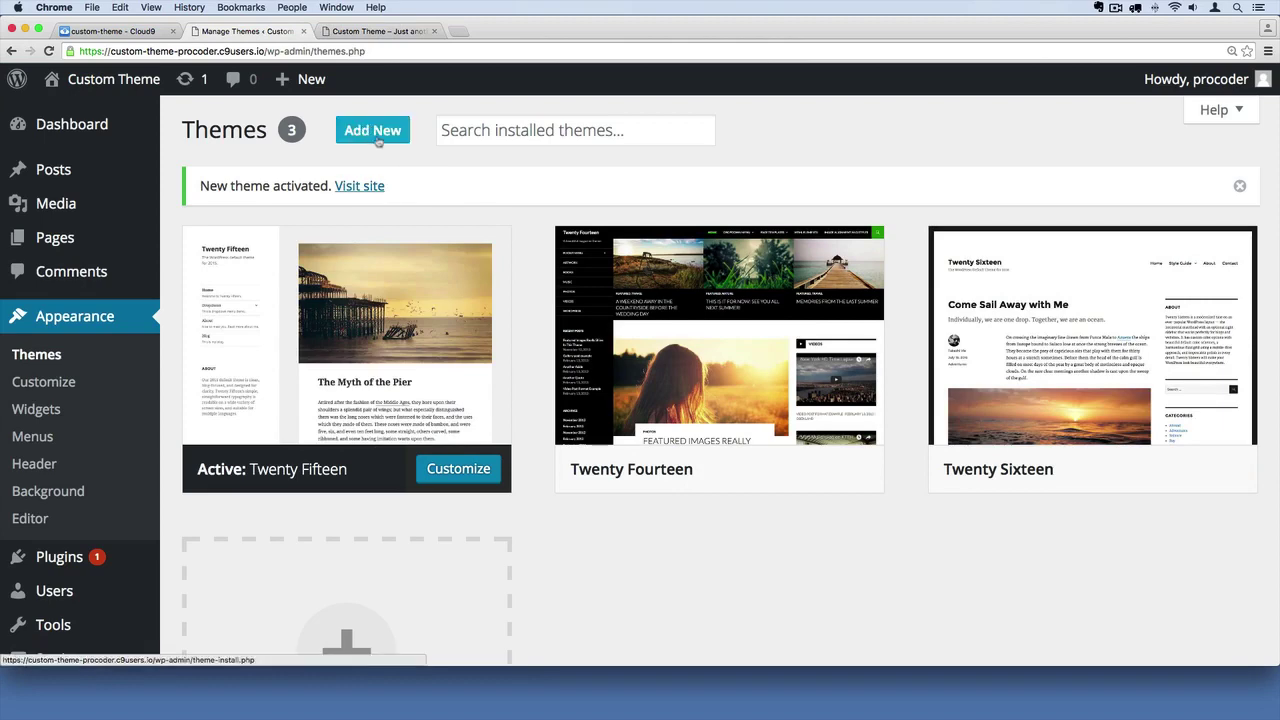
{"action": "left_click", "coordinate": [371, 132]}
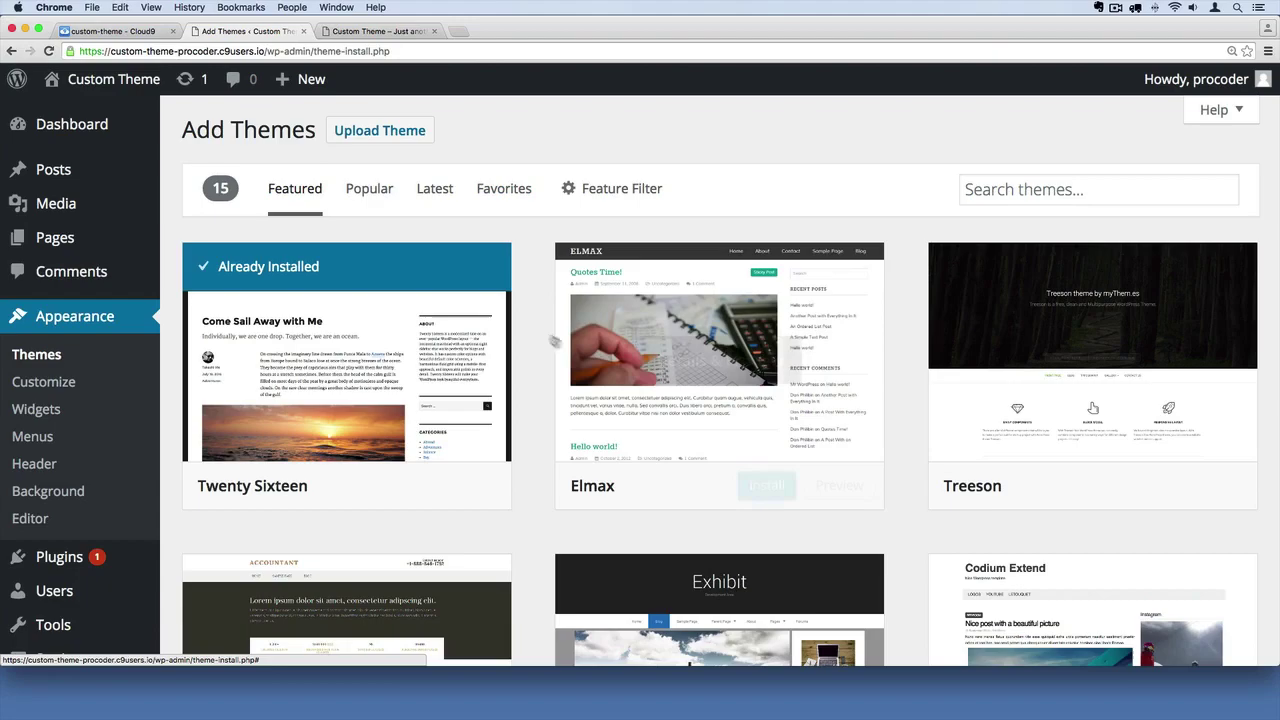
{"action": "scroll", "coordinate": [551, 380], "scroll_direction": "down", "scroll_amount": 2}
{"action": "scroll", "coordinate": [551, 383], "scroll_direction": "down", "scroll_amount": 10}
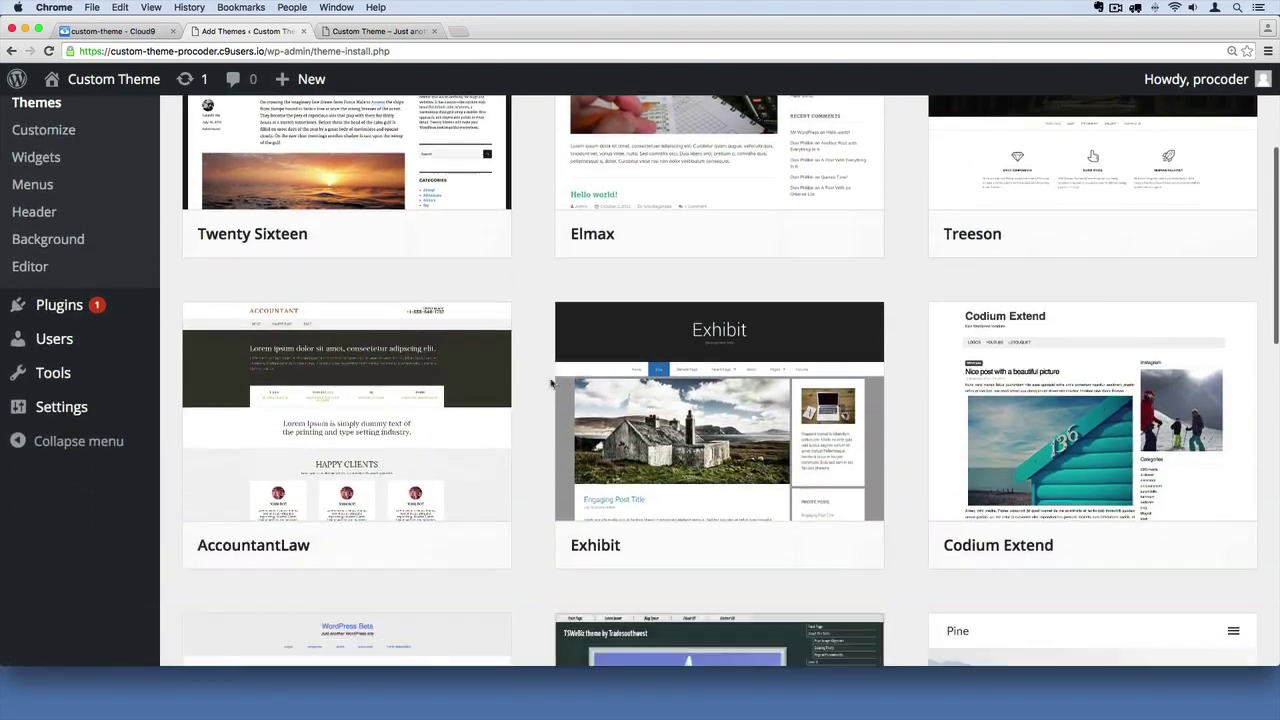
{"action": "scroll", "coordinate": [555, 381], "scroll_direction": "up", "scroll_amount": 12}
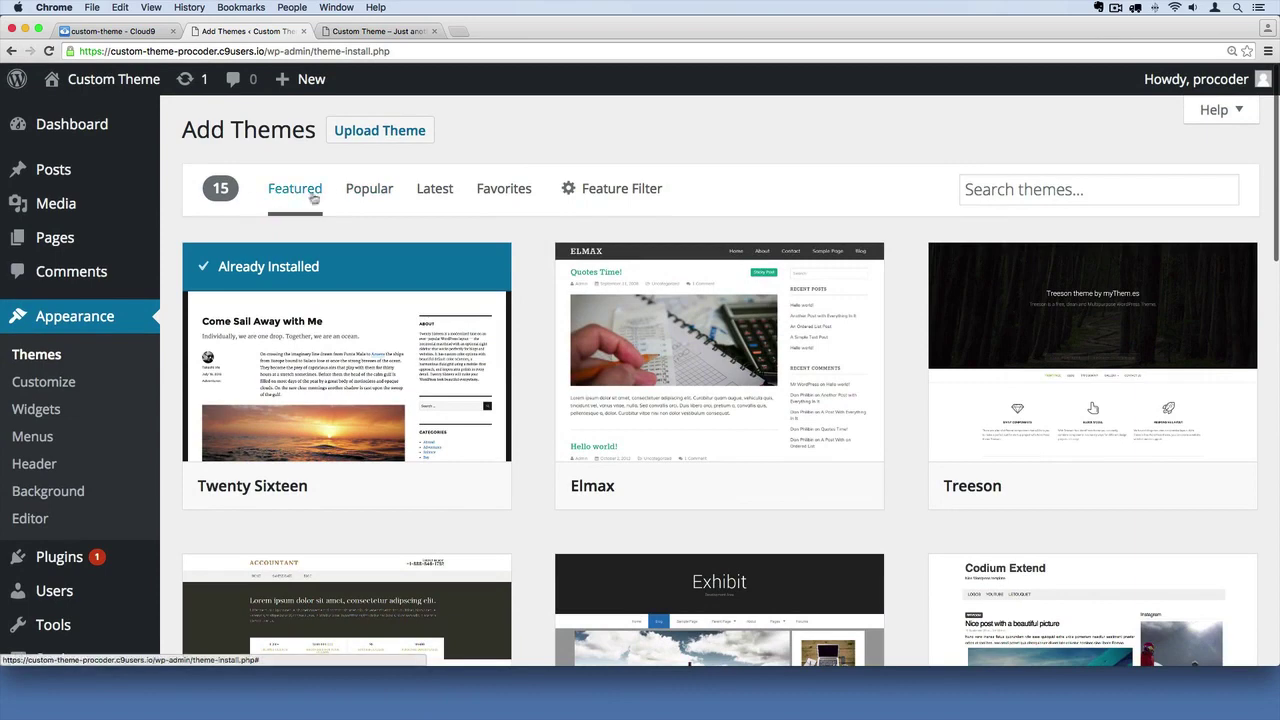
{"action": "mouse_move", "coordinate": [945, 425]}
{"action": "mouse_move", "coordinate": [697, 440]}
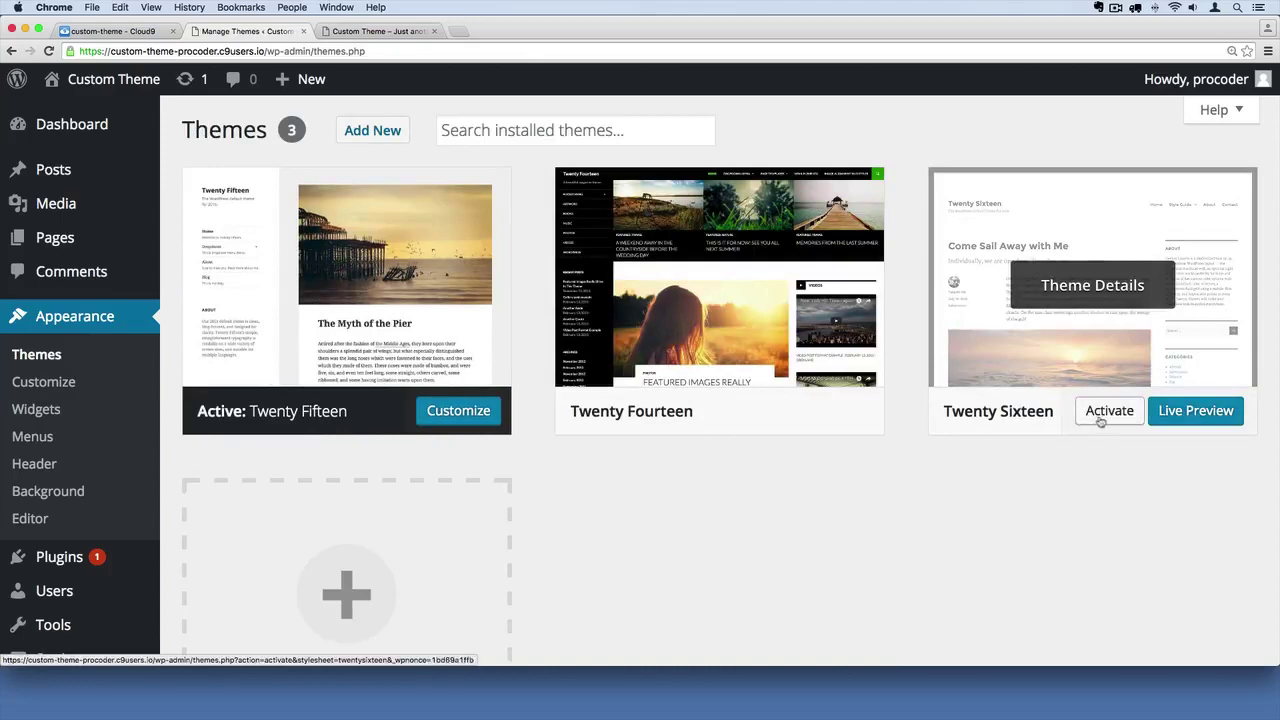
Reactivate Twenty Sixteen and check the front page shows its layout again
{"action": "left_click", "coordinate": [1106, 411]}
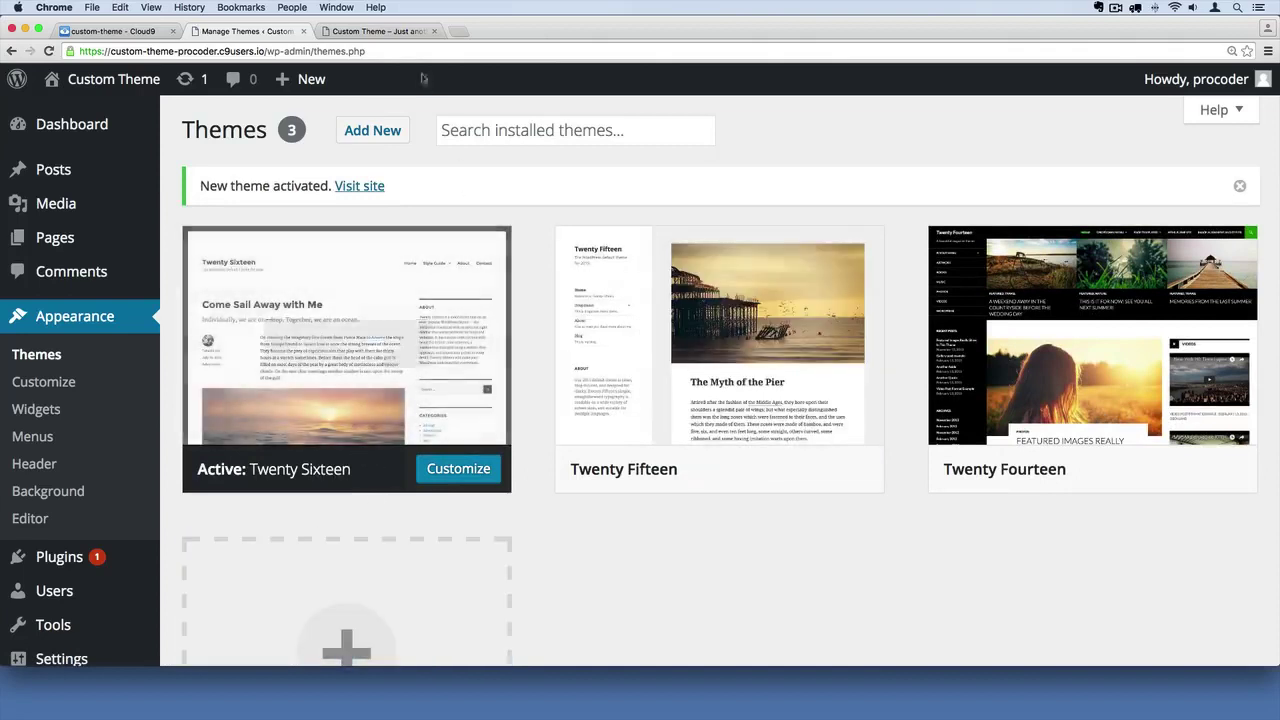
{"action": "left_click", "coordinate": [376, 31]}
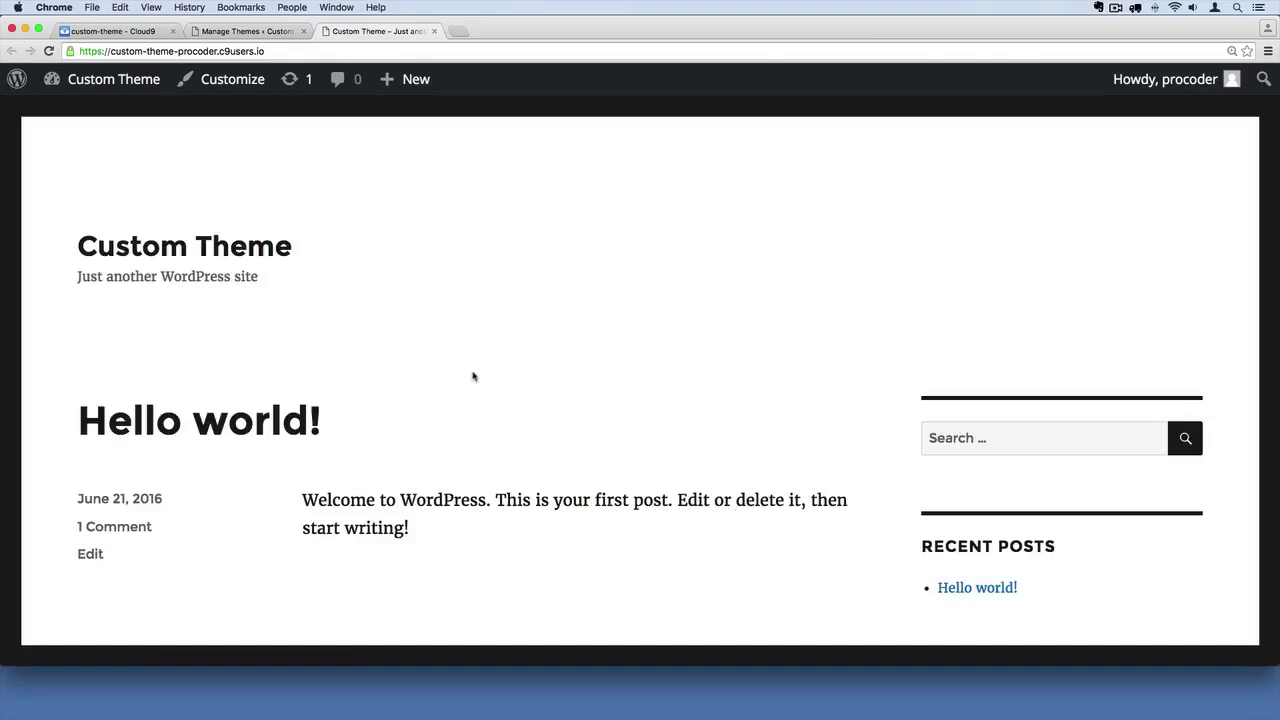
{"action": "triple_click", "coordinate": [440, 508]}
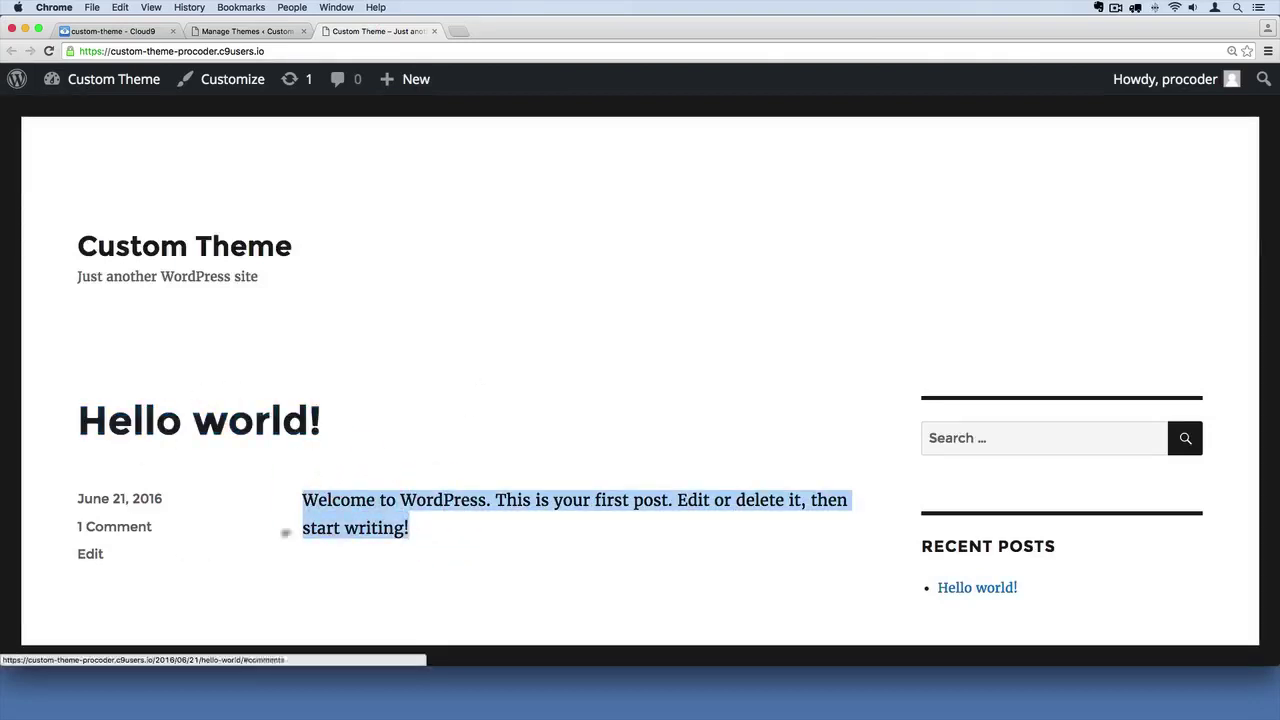
{"action": "left_click", "coordinate": [744, 544]}
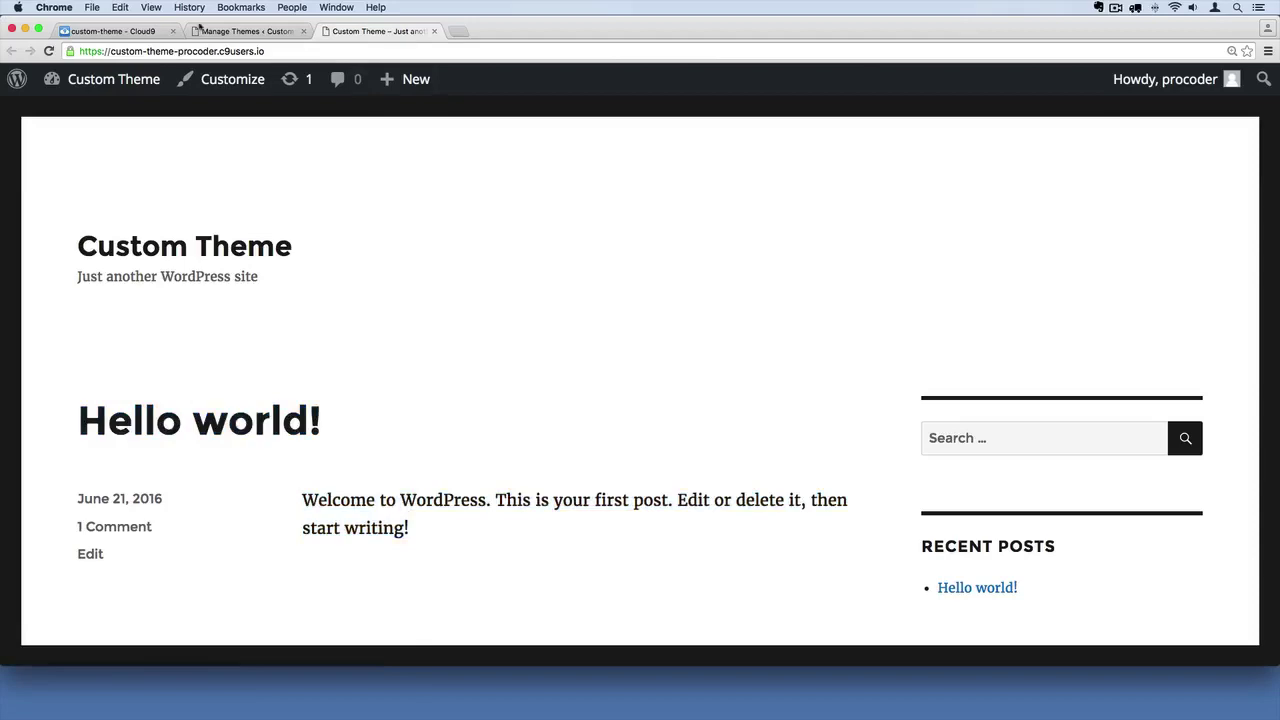
{"action": "left_click", "coordinate": [245, 31]}
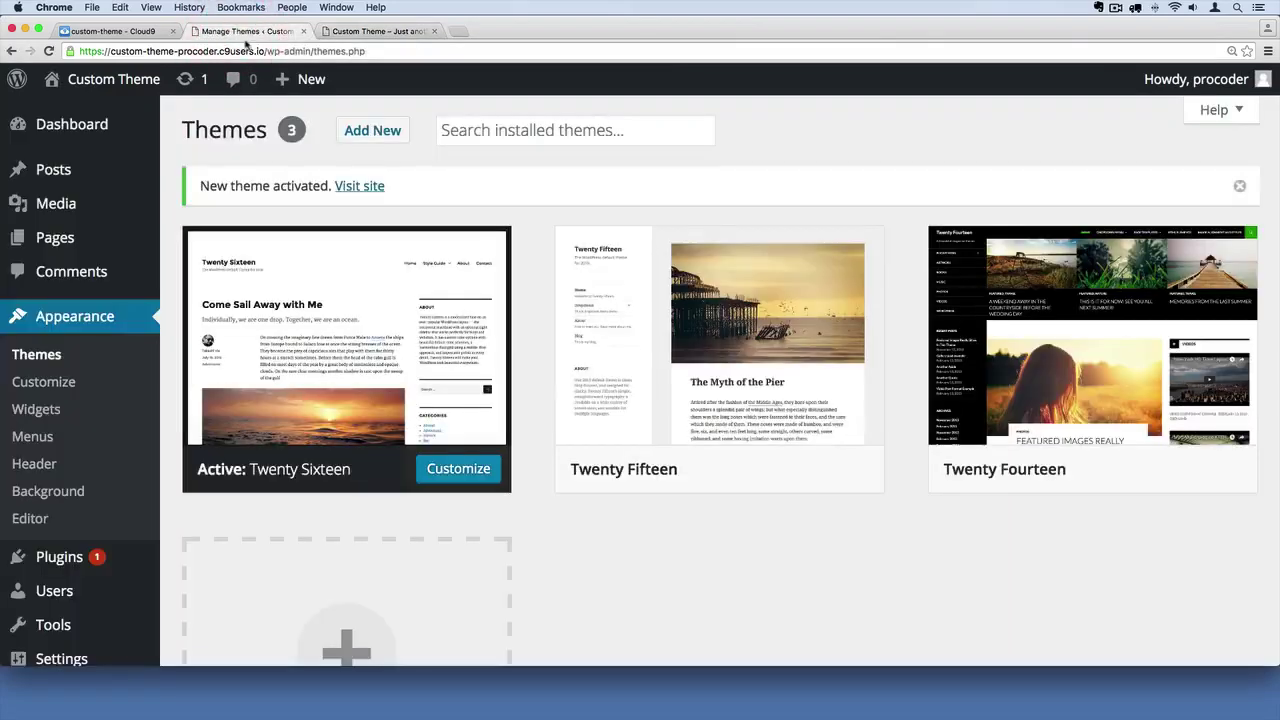